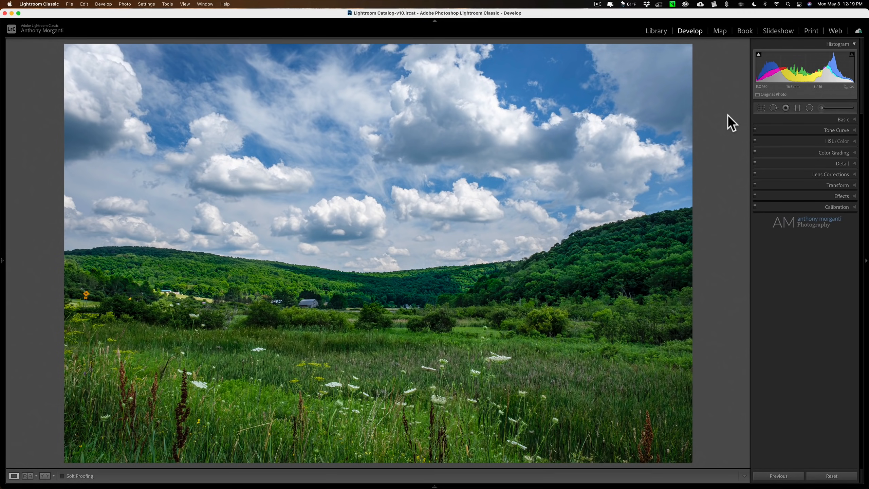
Expand the HSL/Color panel to reveal the per-colour hue, saturation and luminance controls
{"action": "left_click", "coordinate": [855, 141]}
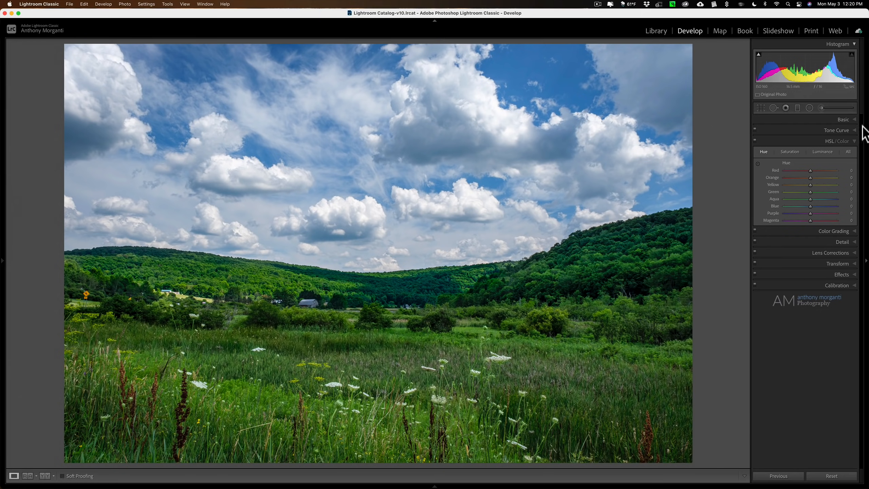
{"action": "left_click", "coordinate": [855, 120]}
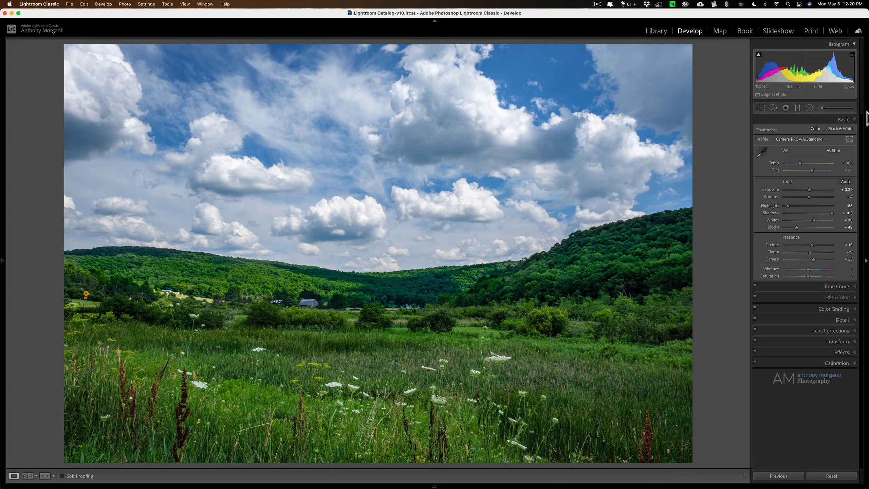
Collapse Basic, expand HSL/Color, try the Color mode's Green and Red swatches, then return to HSL sliders
{"action": "left_click", "coordinate": [845, 120]}
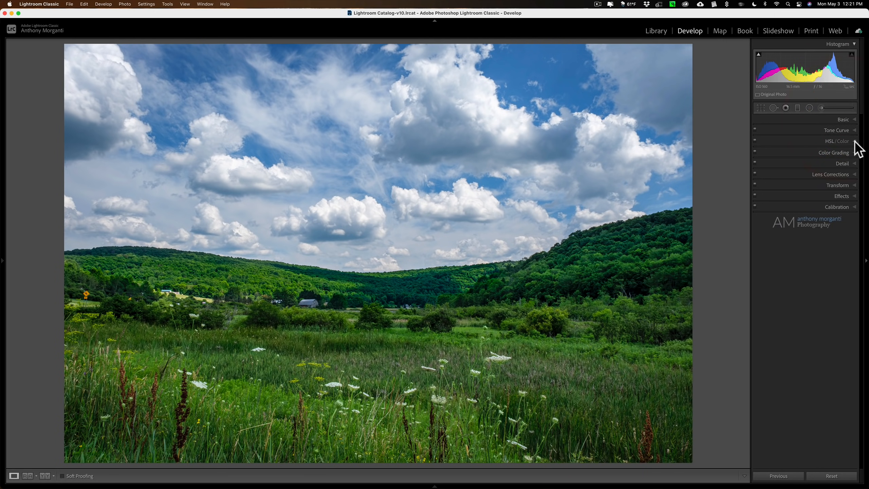
{"action": "left_click", "coordinate": [850, 140]}
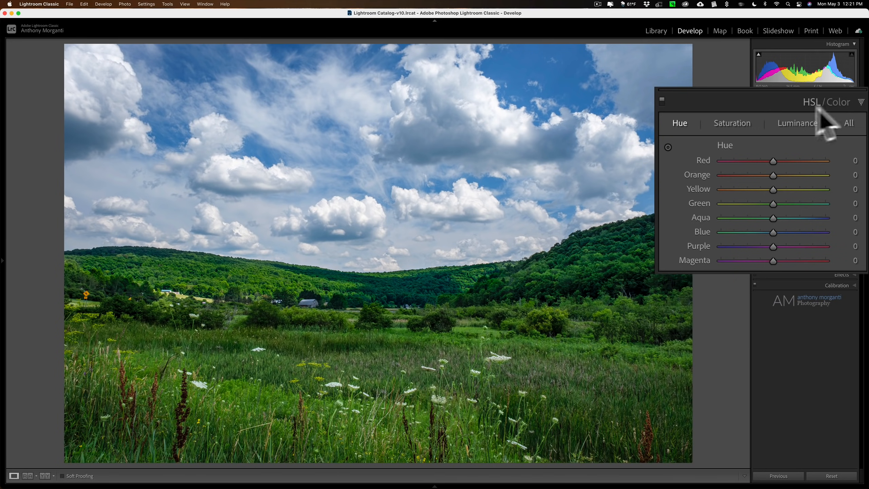
{"action": "left_click", "coordinate": [840, 102]}
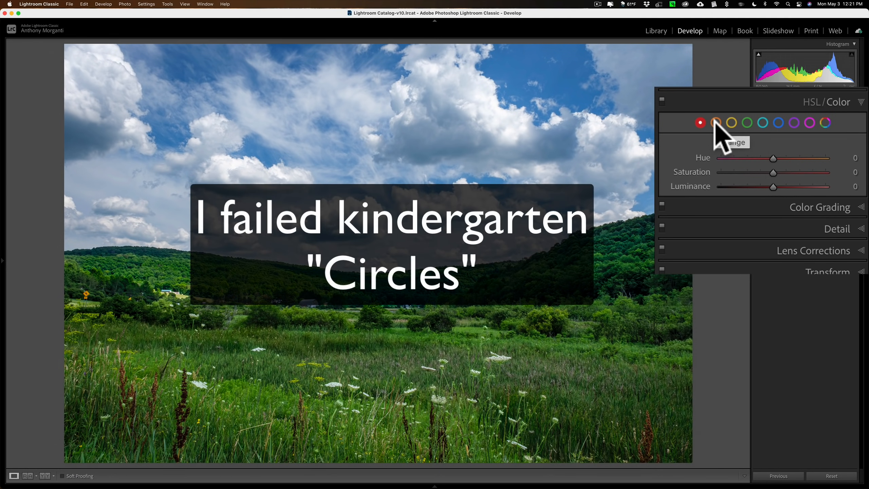
{"action": "left_click", "coordinate": [747, 122]}
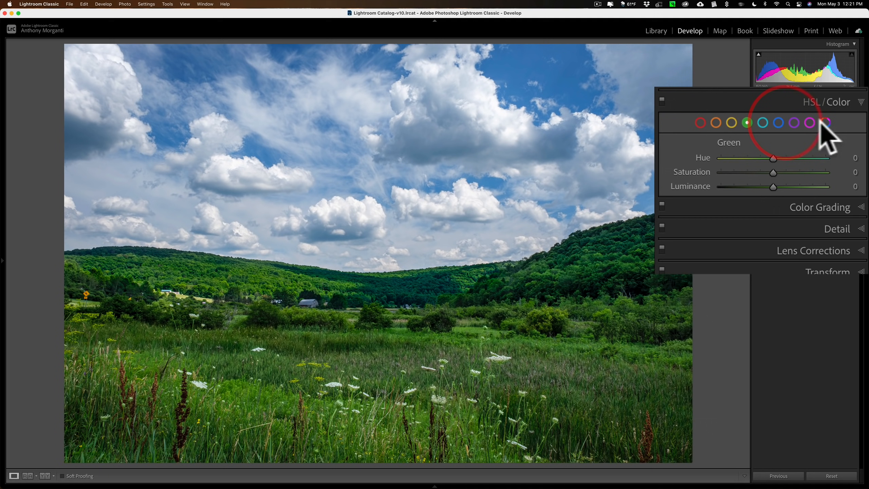
{"action": "left_click", "coordinate": [700, 123]}
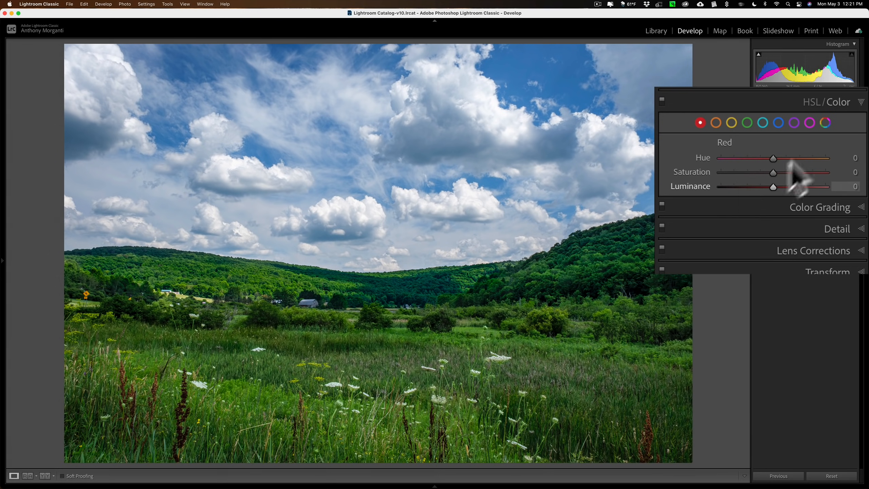
{"action": "left_click", "coordinate": [814, 102]}
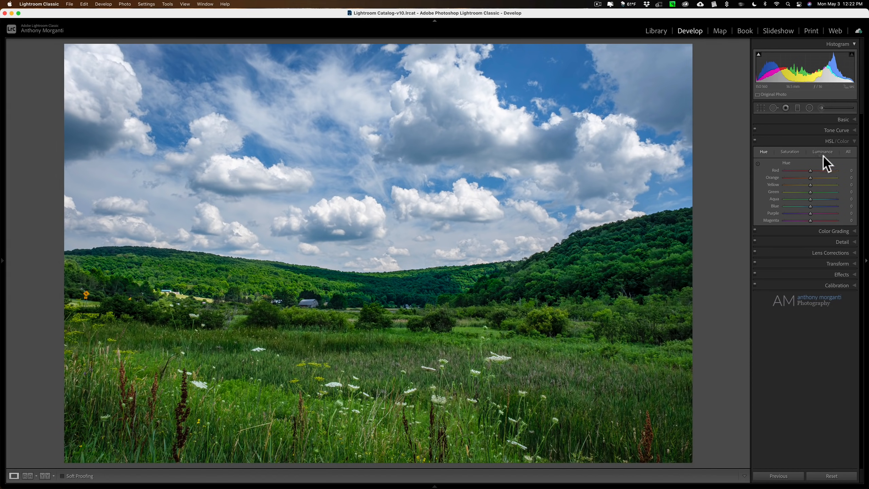
Show all HSL slider groups, then narrow to the Luminance sliders only
{"action": "left_click", "coordinate": [850, 151]}
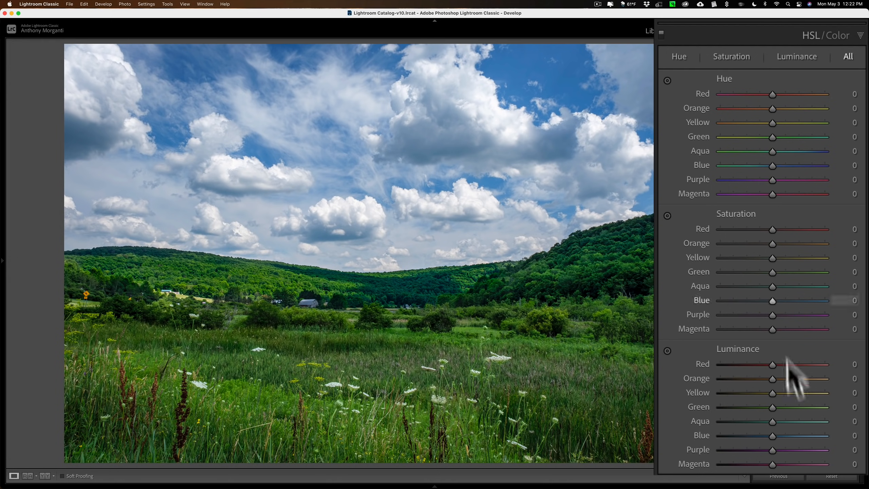
{"action": "left_click", "coordinate": [798, 56]}
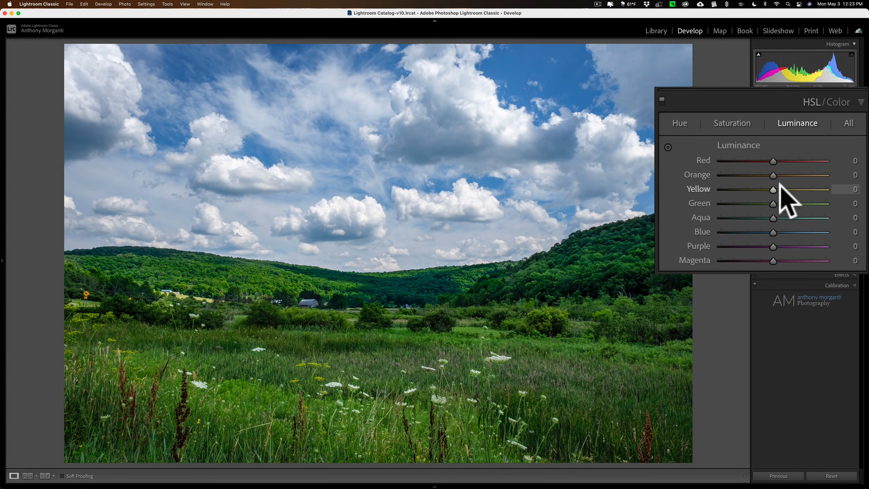
Brighten yellow and orange luminance, testing and resetting Red back to zero
{"action": "left_click_drag", "start_coordinate": [772, 190], "coordinate": [756, 188]}
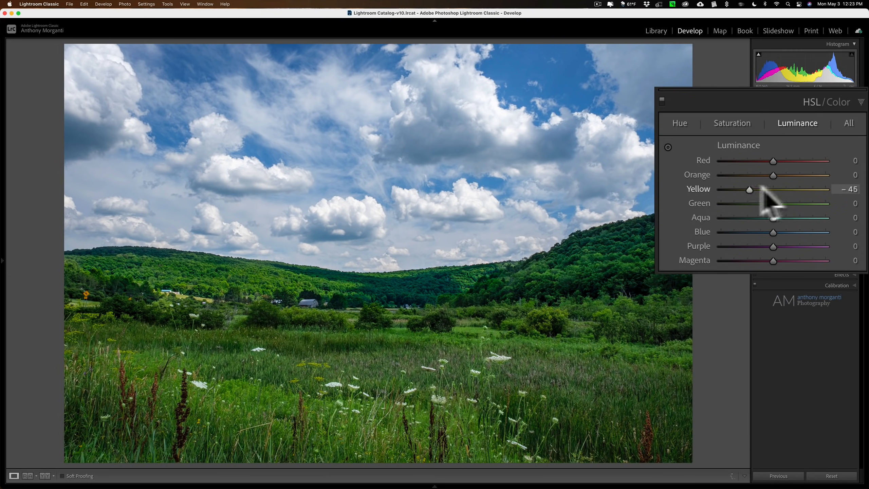
{"action": "mouse_move", "coordinate": [756, 189]}
{"action": "left_mouse_down"}
{"action": "mouse_move", "coordinate": [745, 188]}
{"action": "mouse_move", "coordinate": [836, 188]}
{"action": "mouse_move", "coordinate": [722, 189]}
{"action": "mouse_move", "coordinate": [821, 189]}
{"action": "left_mouse_up"}
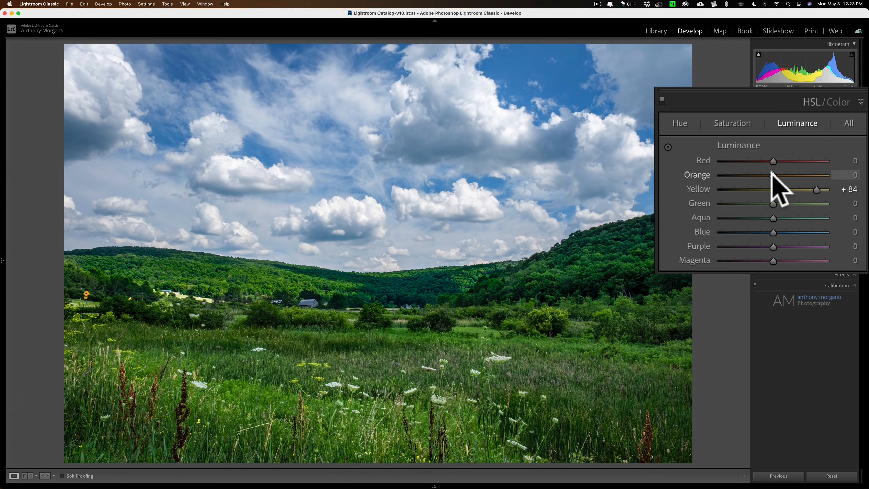
{"action": "mouse_move", "coordinate": [773, 175]}
{"action": "left_mouse_down"}
{"action": "mouse_move", "coordinate": [814, 175]}
{"action": "mouse_move", "coordinate": [762, 175]}
{"action": "left_mouse_up"}
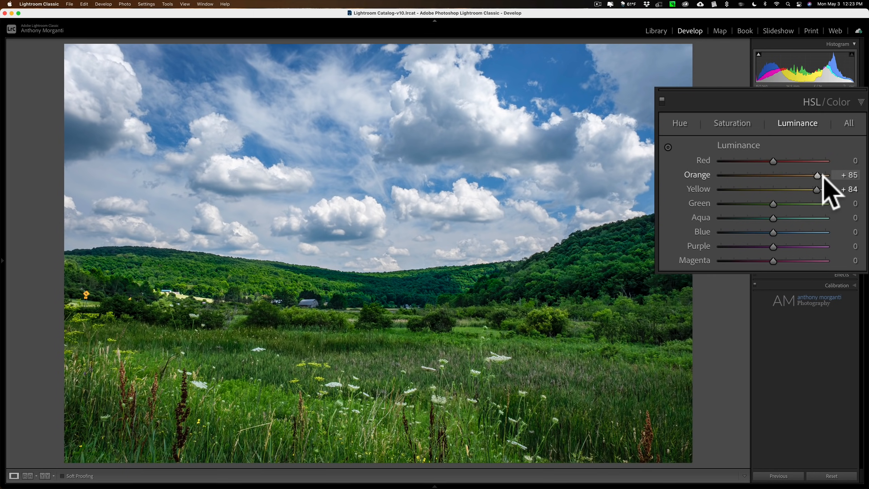
{"action": "mouse_move", "coordinate": [761, 175]}
{"action": "left_mouse_down"}
{"action": "mouse_move", "coordinate": [799, 175]}
{"action": "mouse_move", "coordinate": [830, 161]}
{"action": "mouse_move", "coordinate": [776, 161]}
{"action": "left_mouse_up"}
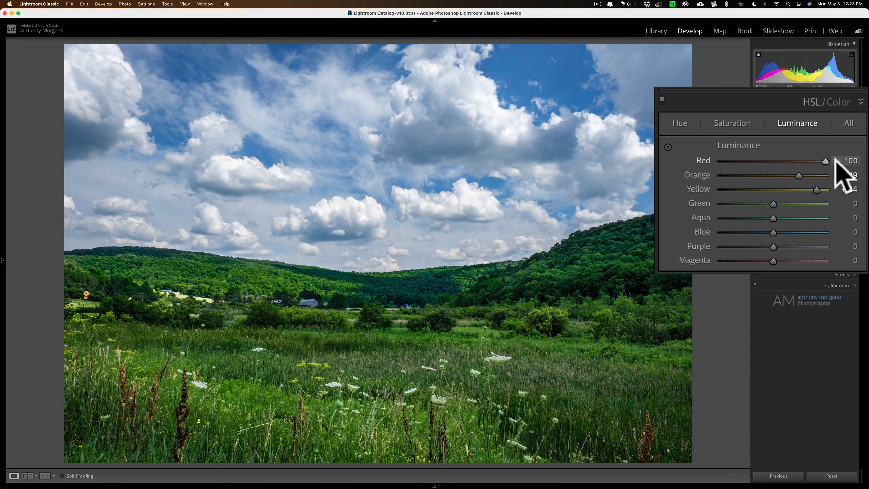
{"action": "double_click", "coordinate": [774, 161]}
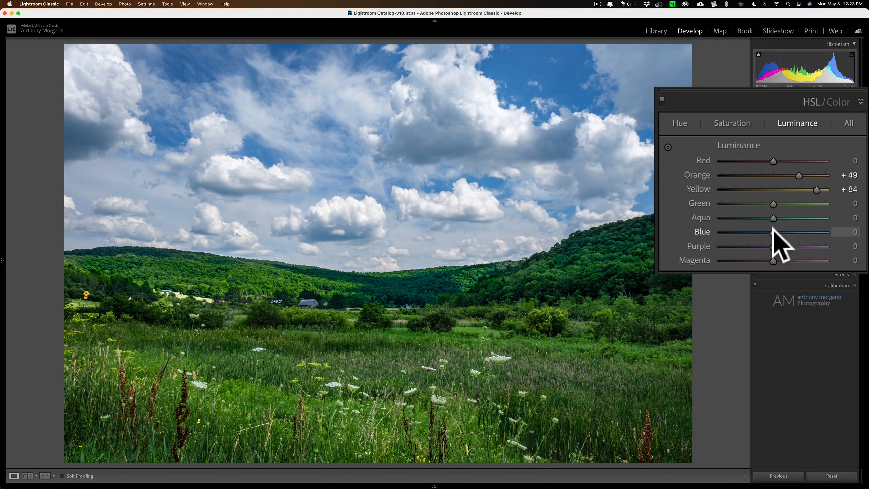
Darken blue to about −14, settle aqua around −58 and green around −53
{"action": "left_click_drag", "start_coordinate": [774, 232], "coordinate": [766, 232]}
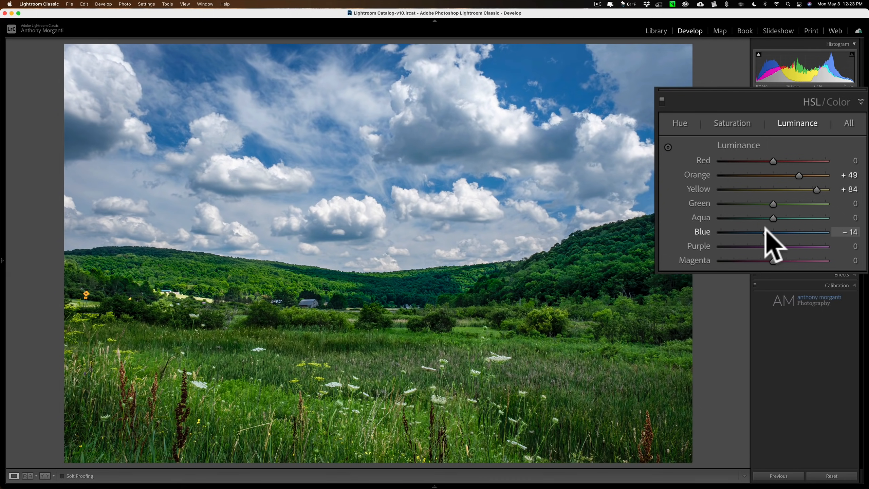
{"action": "mouse_move", "coordinate": [773, 217]}
{"action": "left_mouse_down"}
{"action": "mouse_move", "coordinate": [800, 217]}
{"action": "mouse_move", "coordinate": [747, 217]}
{"action": "left_mouse_up"}
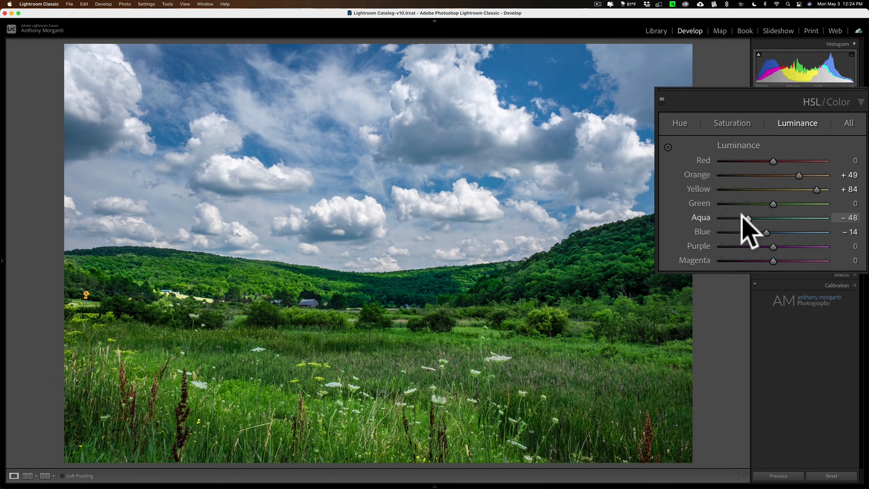
{"action": "left_click_drag", "start_coordinate": [748, 217], "coordinate": [793, 219]}
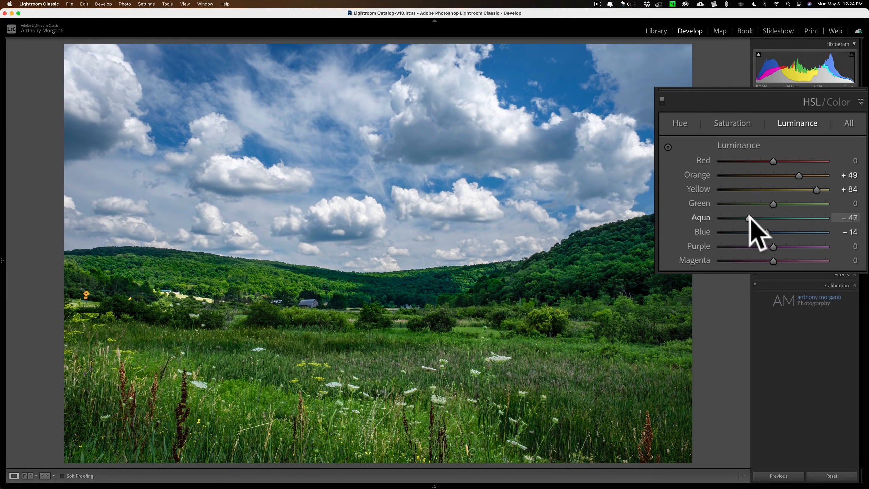
{"action": "left_click_drag", "start_coordinate": [793, 219], "coordinate": [743, 219]}
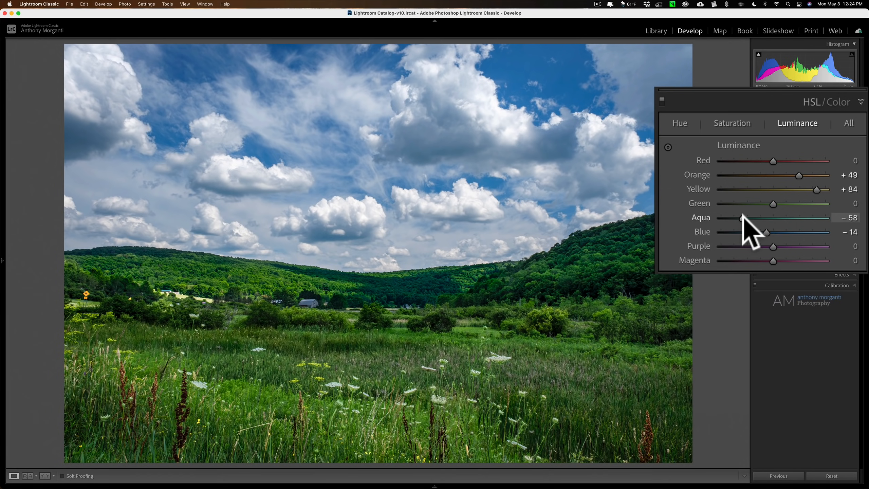
{"action": "left_click_drag", "start_coordinate": [772, 203], "coordinate": [744, 204]}
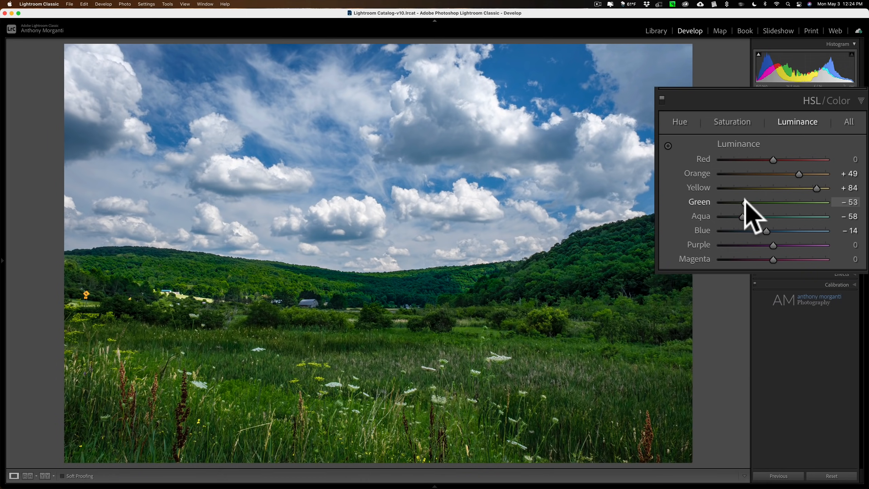
Push yellow to +96 and orange to +76, then test and reset Red, Magenta and Purple luminance to zero
{"action": "mouse_move", "coordinate": [819, 189]}
{"action": "left_mouse_down"}
{"action": "mouse_move", "coordinate": [828, 189]}
{"action": "mouse_move", "coordinate": [813, 175]}
{"action": "left_mouse_up"}
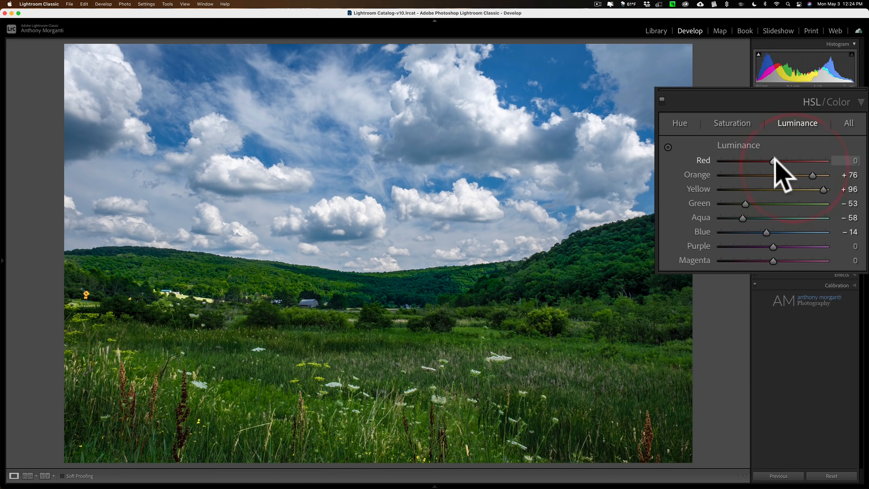
{"action": "mouse_move", "coordinate": [773, 160]}
{"action": "left_mouse_down"}
{"action": "mouse_move", "coordinate": [816, 161]}
{"action": "mouse_move", "coordinate": [774, 160]}
{"action": "left_mouse_up"}
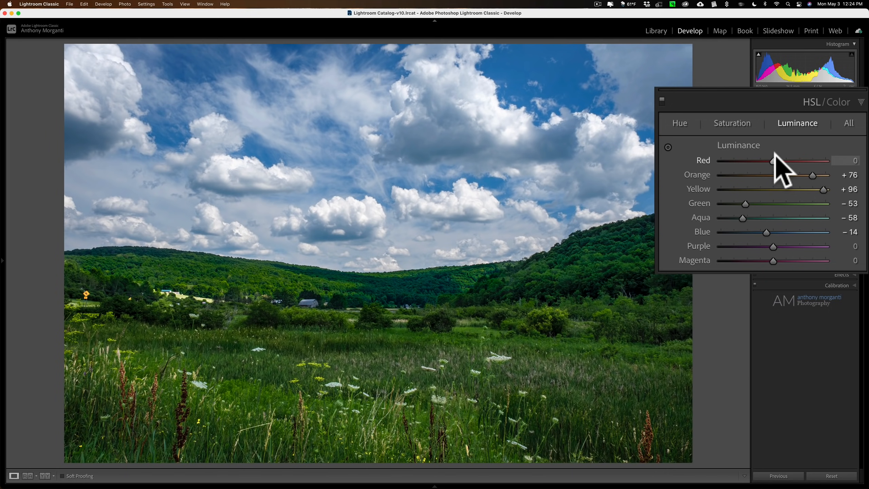
{"action": "left_click", "coordinate": [776, 162]}
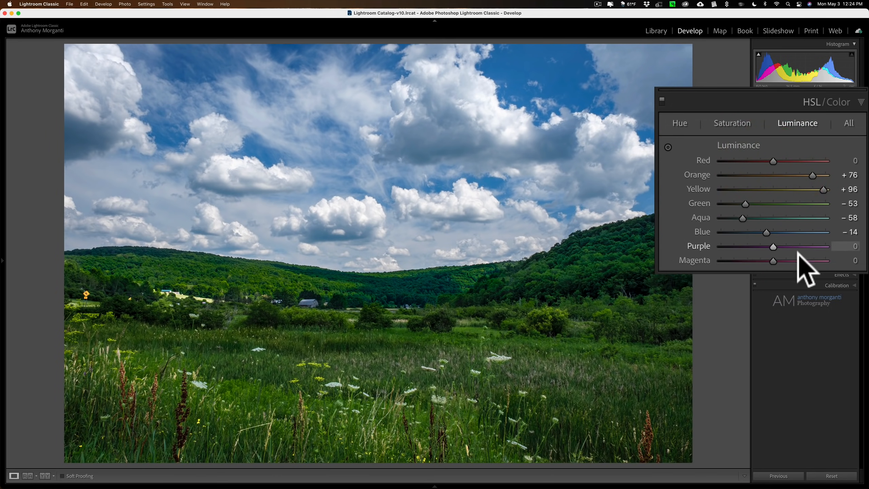
{"action": "mouse_move", "coordinate": [773, 261]}
{"action": "left_mouse_down"}
{"action": "mouse_move", "coordinate": [826, 261]}
{"action": "mouse_move", "coordinate": [747, 261]}
{"action": "left_mouse_up"}
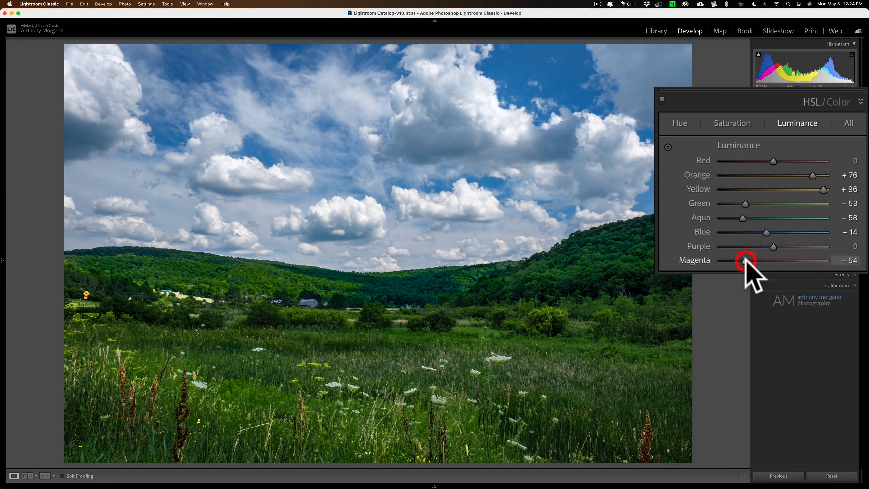
{"action": "double_click", "coordinate": [747, 261]}
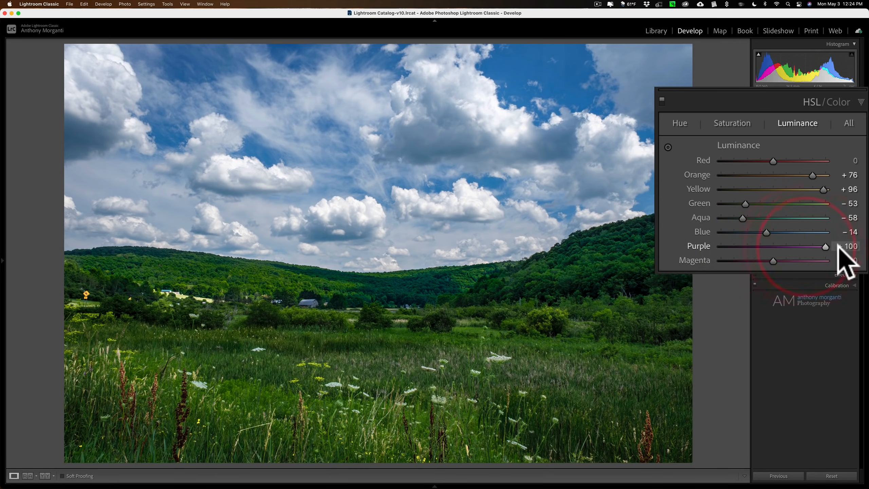
{"action": "left_click_drag", "start_coordinate": [774, 246], "coordinate": [718, 246]}
{"action": "double_click", "coordinate": [720, 245]}
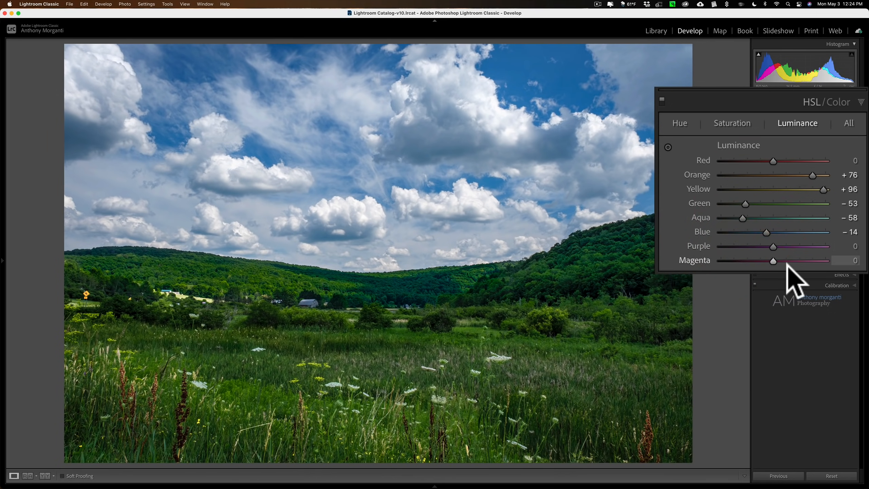
In Saturation, raise Yellow to +46, Aqua to +28 and Blue to +8
{"action": "left_click", "coordinate": [732, 123]}
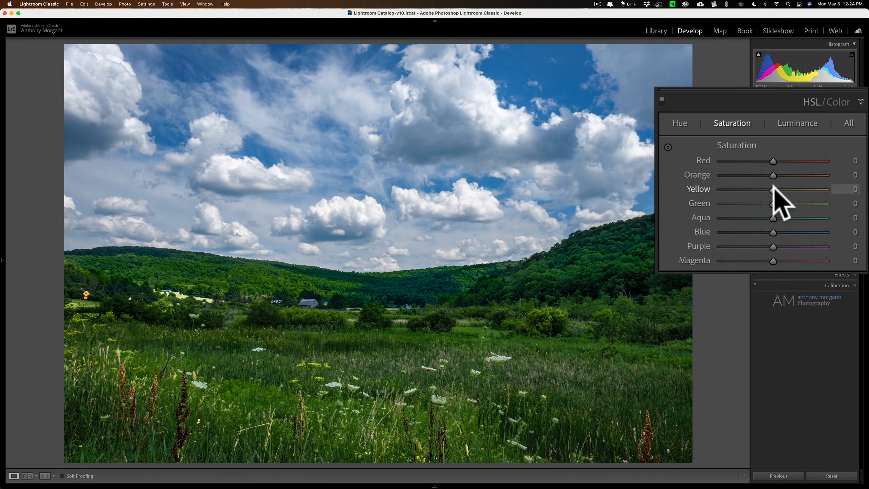
{"action": "left_click_drag", "start_coordinate": [773, 190], "coordinate": [797, 190]}
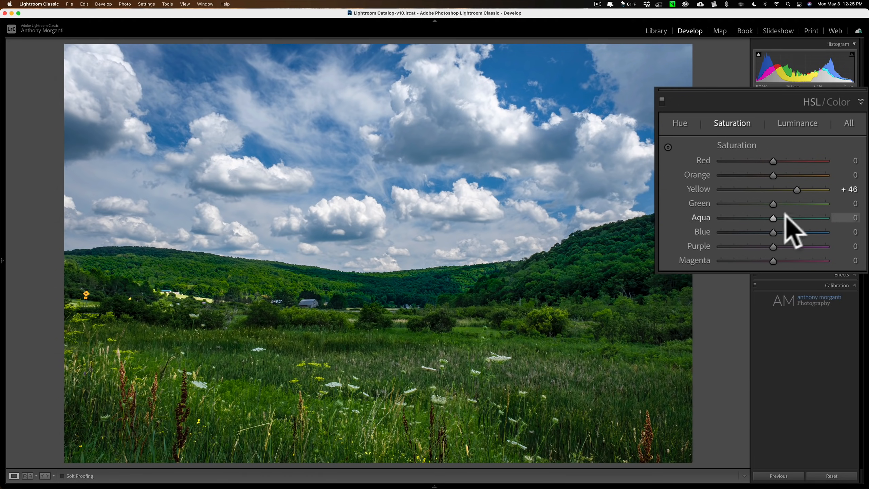
{"action": "left_click_drag", "start_coordinate": [773, 232], "coordinate": [788, 217]}
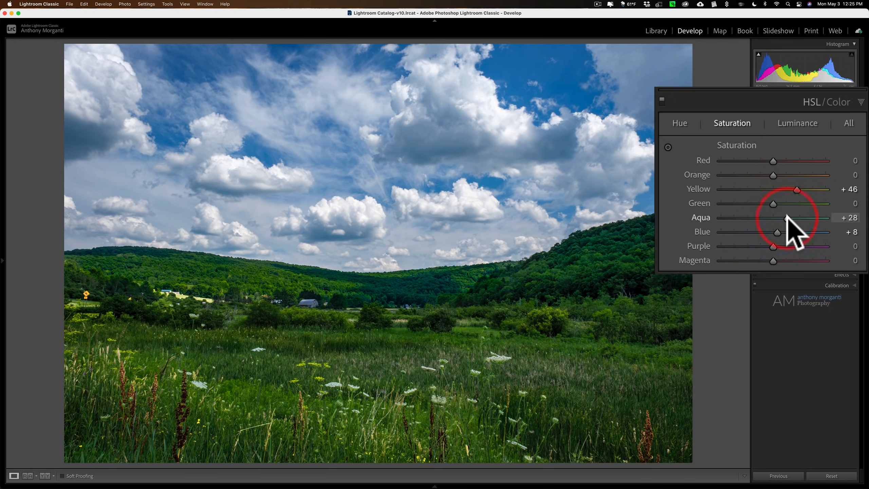
Experiment with Orange saturation from maximum down to +17 and settle near +56
{"action": "mouse_move", "coordinate": [773, 174]}
{"action": "left_mouse_down"}
{"action": "mouse_move", "coordinate": [826, 175]}
{"action": "mouse_move", "coordinate": [747, 175]}
{"action": "mouse_move", "coordinate": [826, 174]}
{"action": "left_mouse_up"}
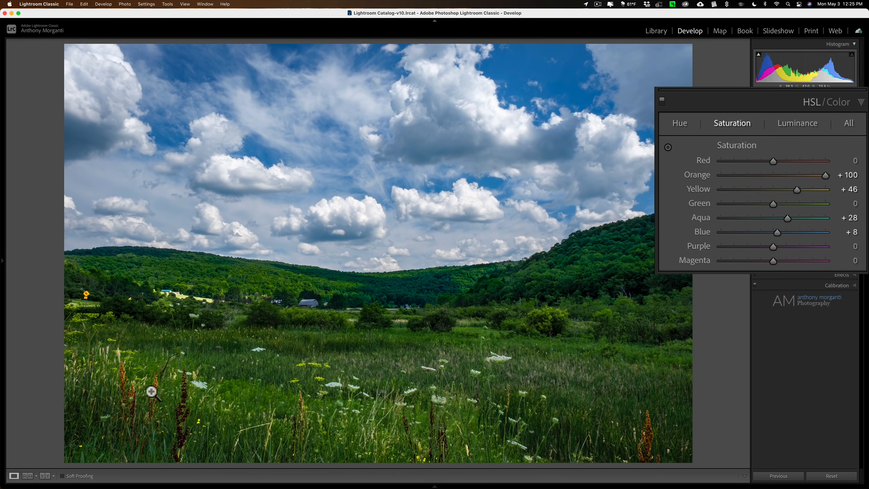
{"action": "mouse_move", "coordinate": [825, 174]}
{"action": "left_mouse_down"}
{"action": "mouse_move", "coordinate": [721, 174]}
{"action": "mouse_move", "coordinate": [801, 175]}
{"action": "left_mouse_up"}
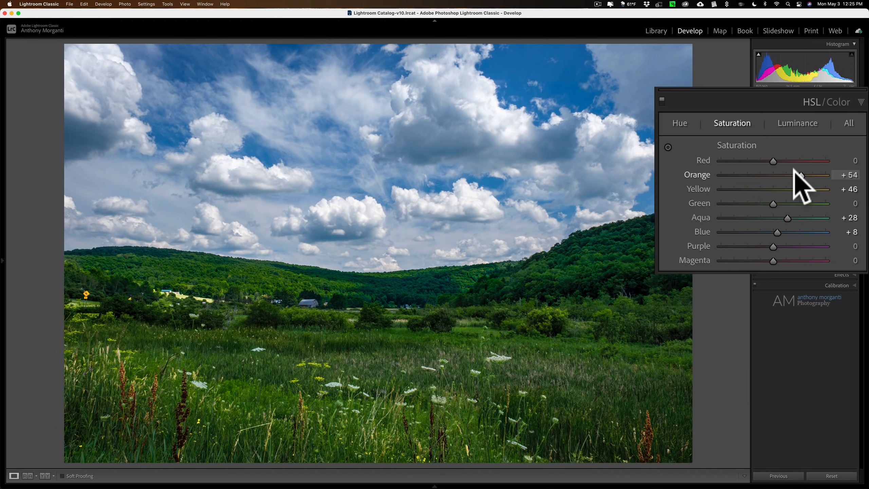
{"action": "left_click_drag", "start_coordinate": [801, 175], "coordinate": [783, 175]}
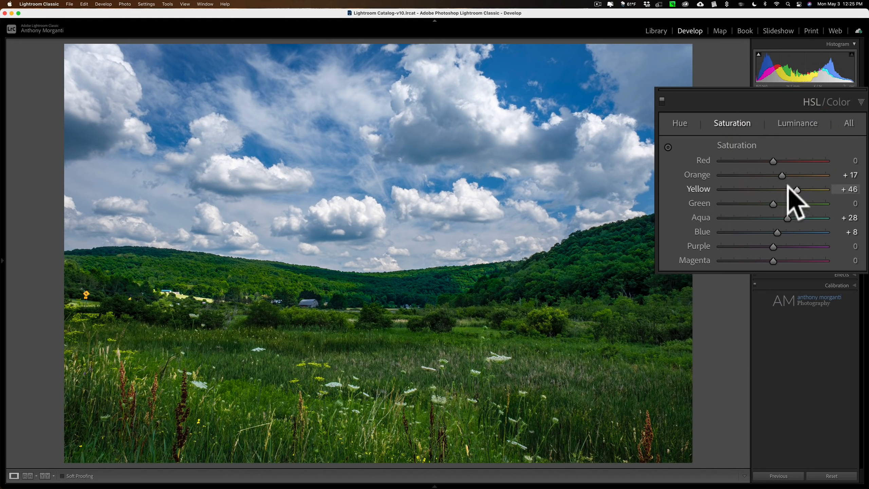
{"action": "left_click_drag", "start_coordinate": [783, 175], "coordinate": [803, 176]}
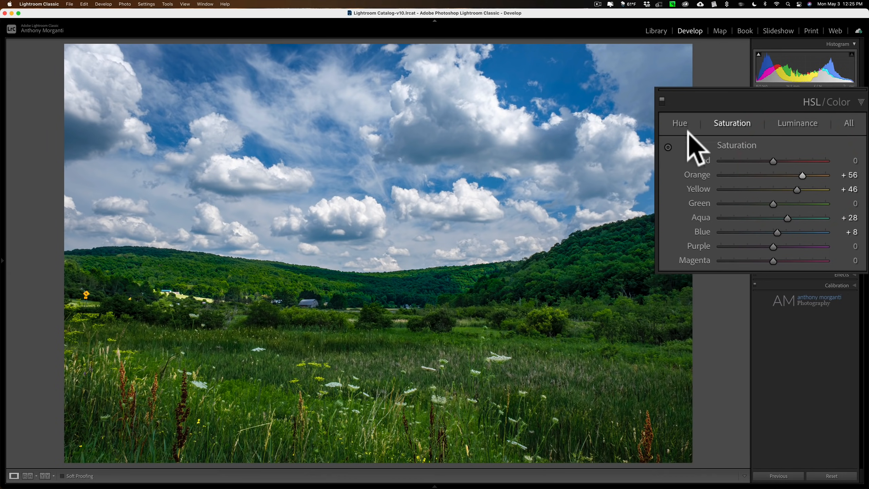
In Hue, shift Yellow to −76 and Orange to +18 to warm the wildflowers
{"action": "left_click", "coordinate": [677, 122]}
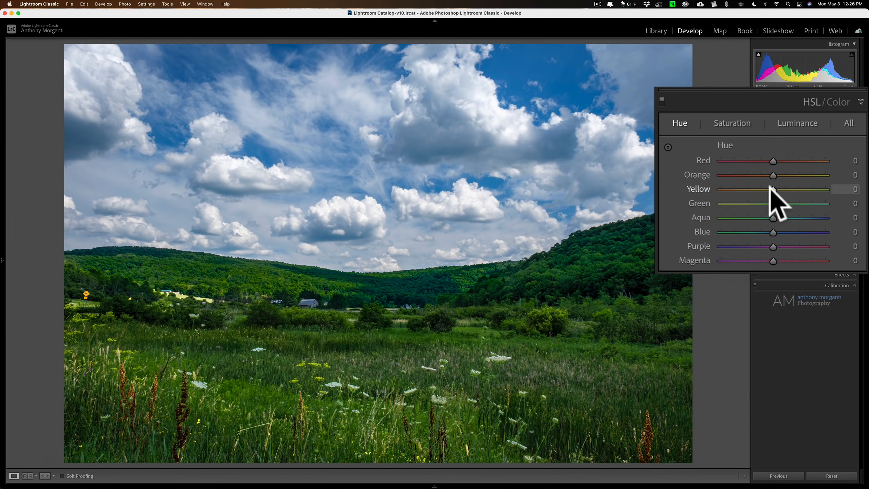
{"action": "mouse_move", "coordinate": [773, 188]}
{"action": "left_mouse_down"}
{"action": "mouse_move", "coordinate": [780, 189]}
{"action": "mouse_move", "coordinate": [720, 188]}
{"action": "left_mouse_up"}
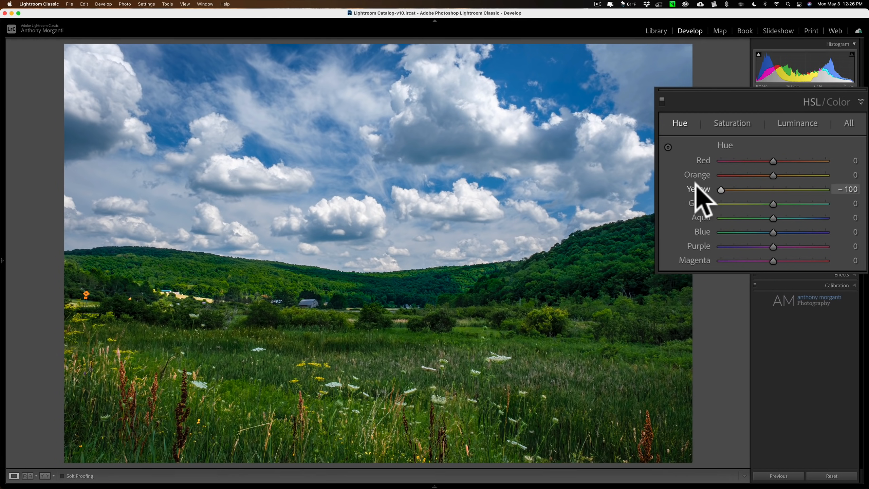
{"action": "mouse_move", "coordinate": [721, 189]}
{"action": "left_mouse_down"}
{"action": "mouse_move", "coordinate": [750, 189]}
{"action": "mouse_move", "coordinate": [700, 197]}
{"action": "mouse_move", "coordinate": [782, 175]}
{"action": "left_mouse_up"}
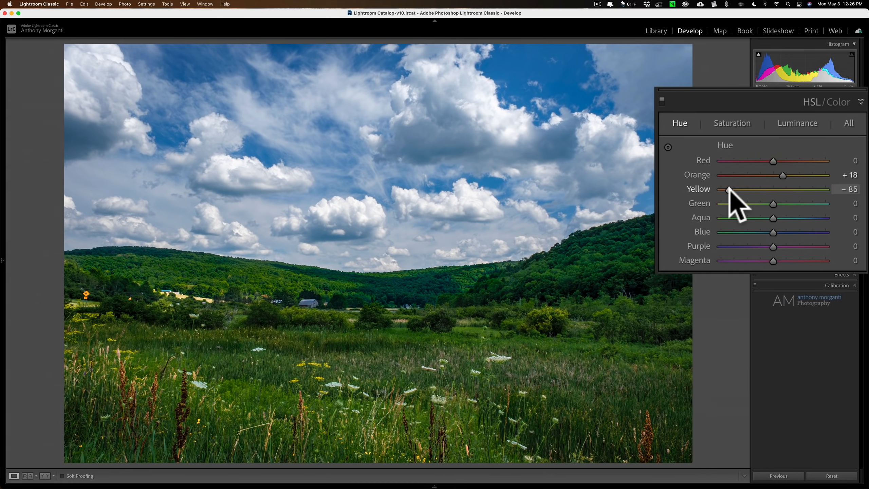
{"action": "left_click_drag", "start_coordinate": [728, 188], "coordinate": [734, 189]}
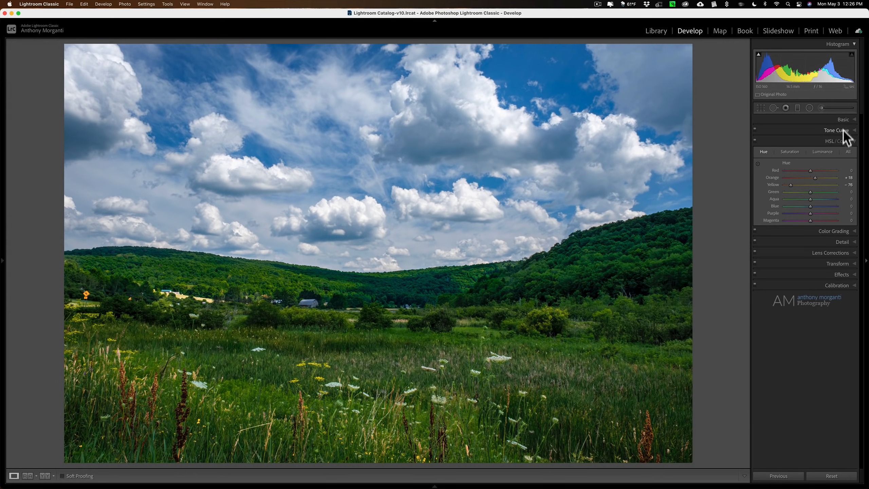
Expand the Basic and Tone Curve panels to review them, then collapse Tone Curve
{"action": "left_click", "coordinate": [842, 121]}
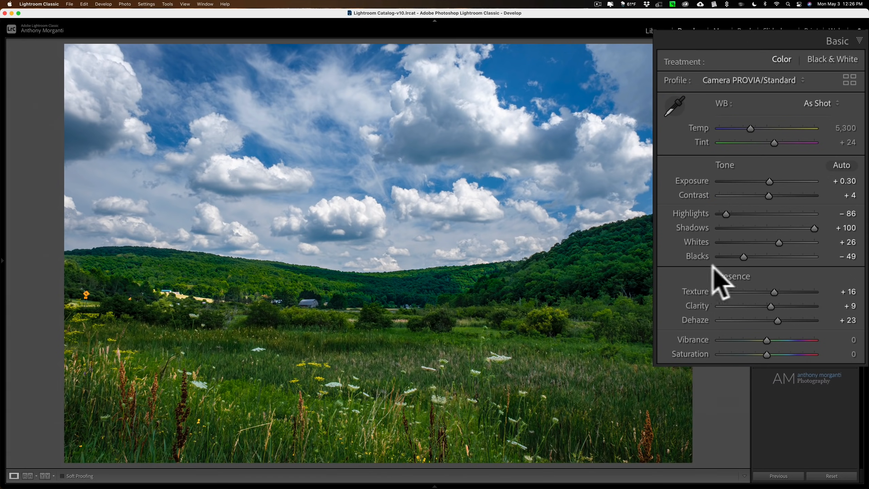
{"action": "left_click", "coordinate": [854, 42]}
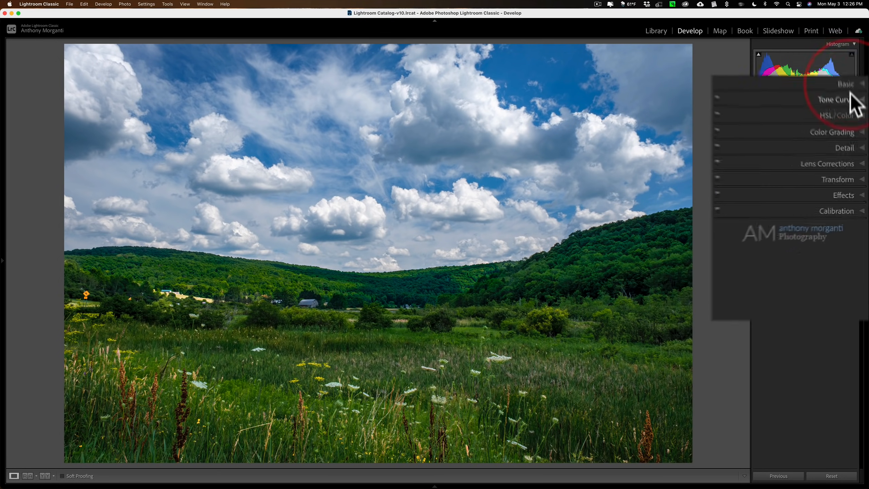
{"action": "left_click", "coordinate": [854, 101]}
{"action": "left_click", "coordinate": [852, 102]}
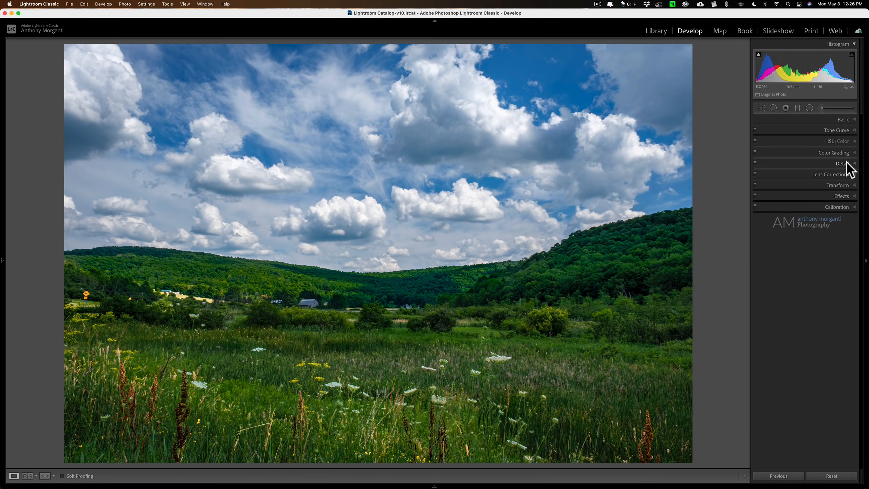
Review the Luminance, Saturation and Hue tabs in HSL/Color, then collapse the panel
{"action": "left_click", "coordinate": [855, 141]}
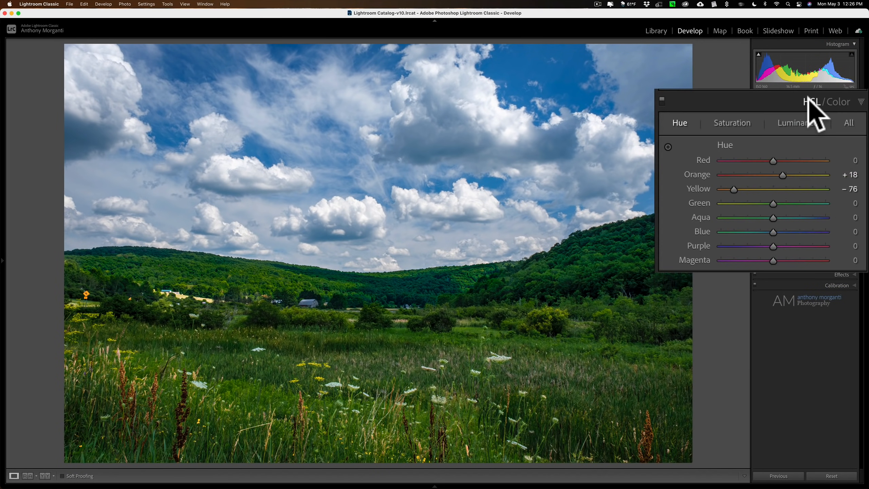
{"action": "left_click", "coordinate": [798, 124]}
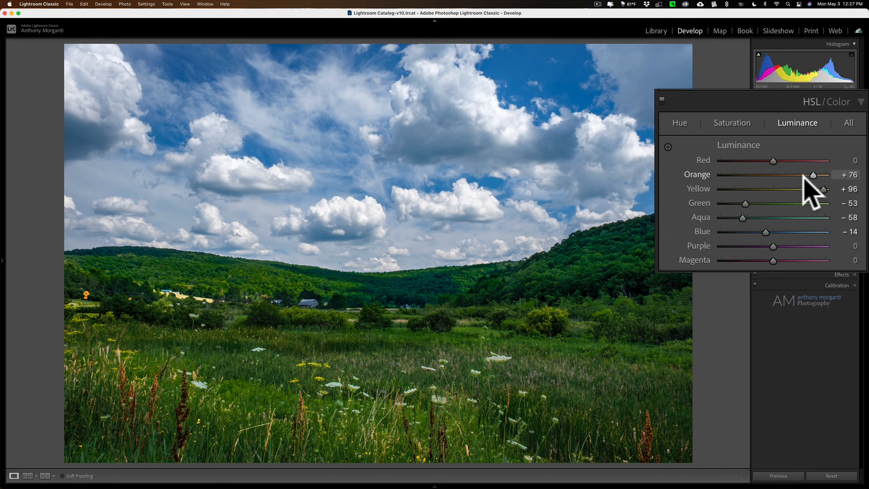
{"action": "left_click", "coordinate": [732, 123]}
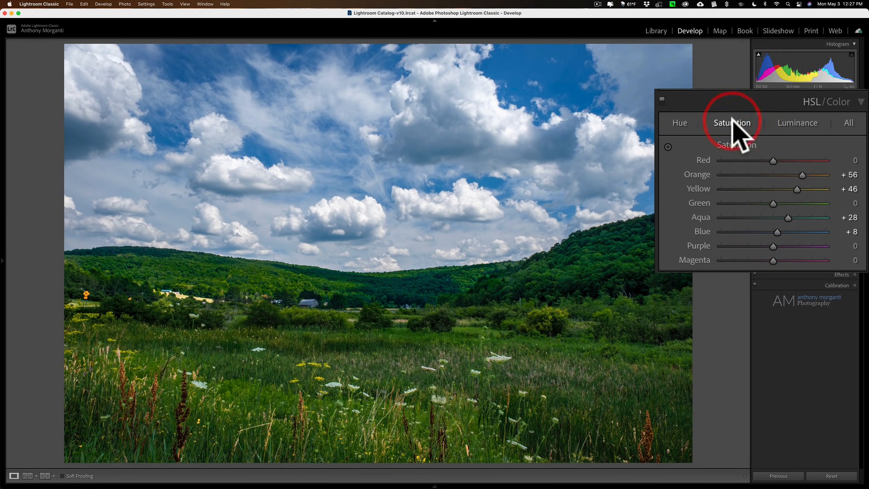
{"action": "left_click", "coordinate": [679, 123]}
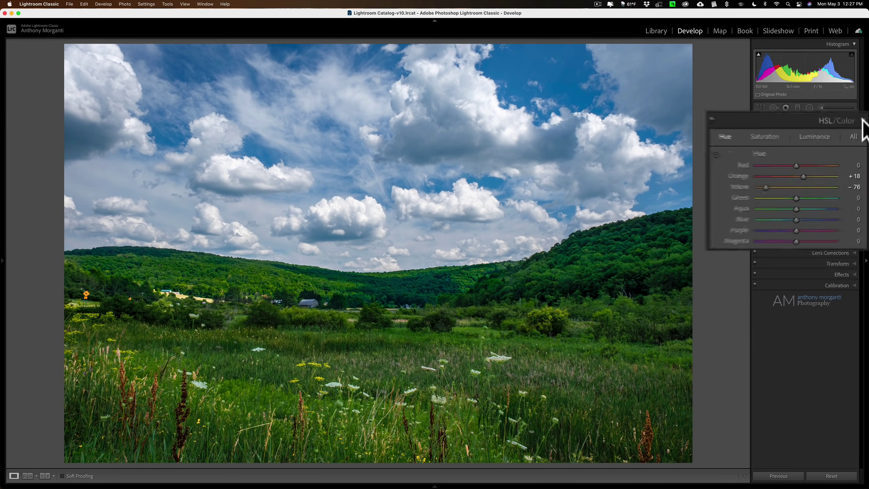
{"action": "left_click", "coordinate": [854, 122]}
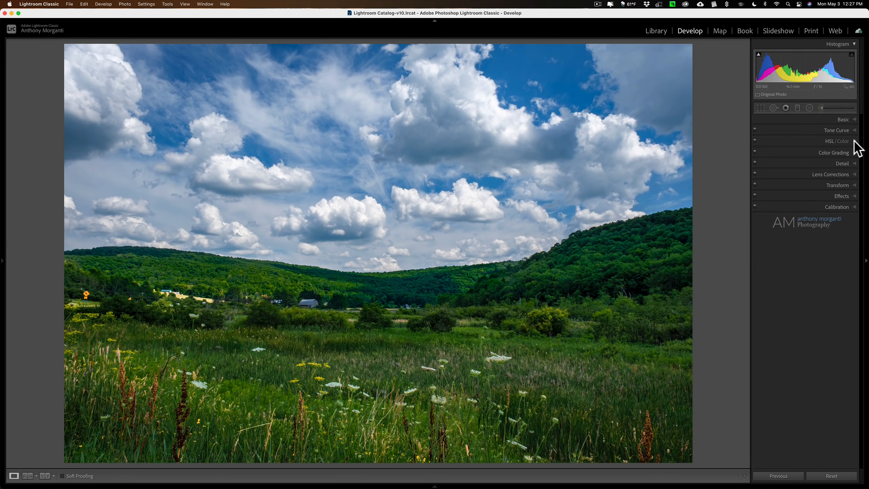
{"action": "left_click", "coordinate": [854, 119]}
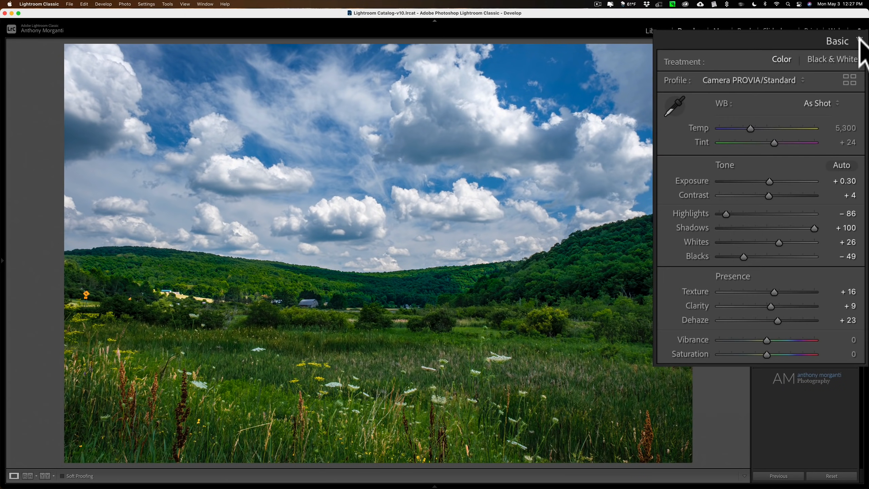